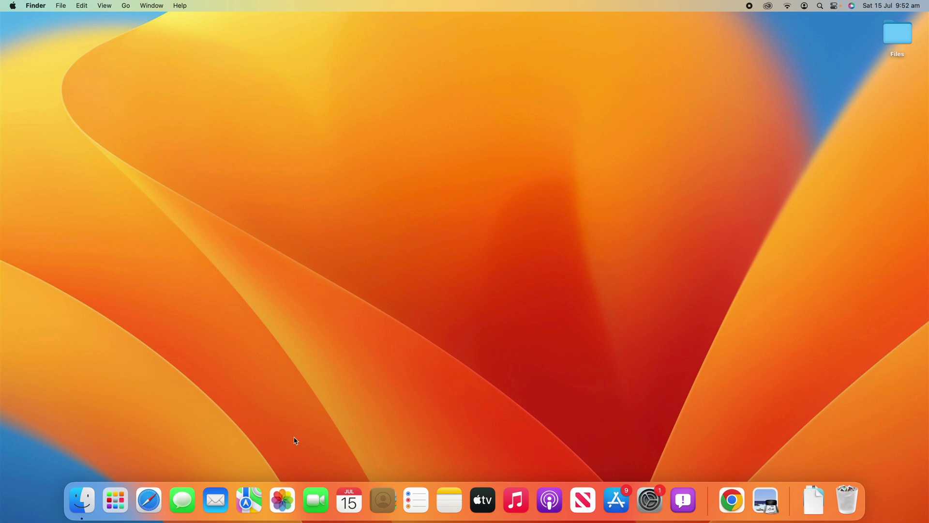
Open Maps and jump to Brisbane from the recent places list.
left_click(263, 501)
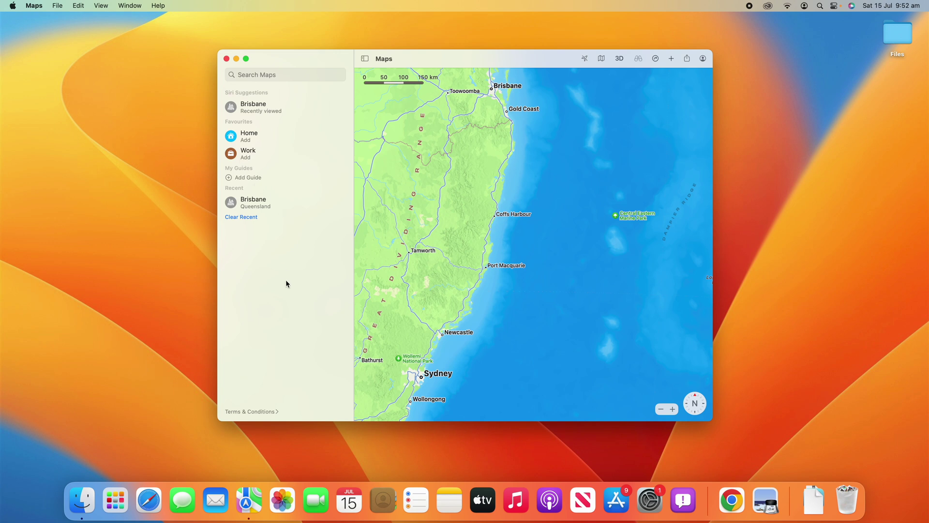
left_click(280, 74)
left_click(262, 107)
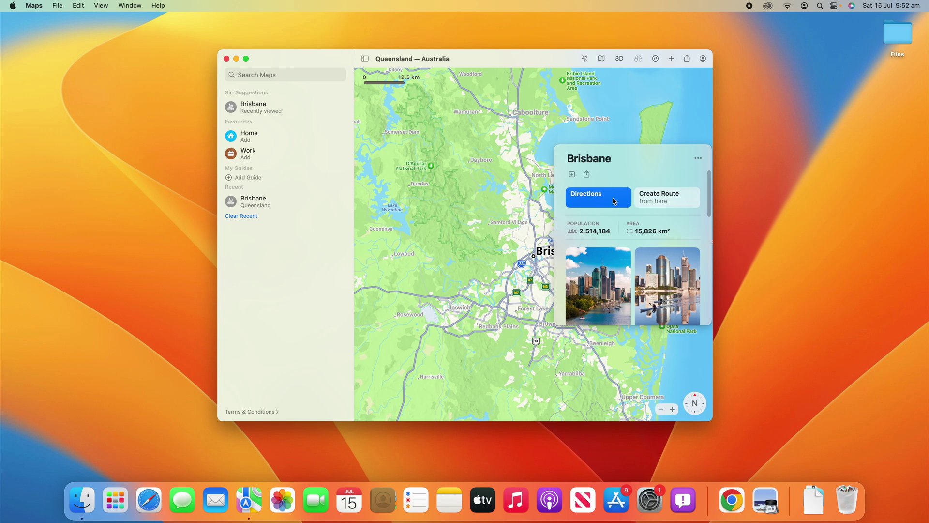
Get driving directions to Brisbane starting from Sydney, NSW.
left_click(613, 200)
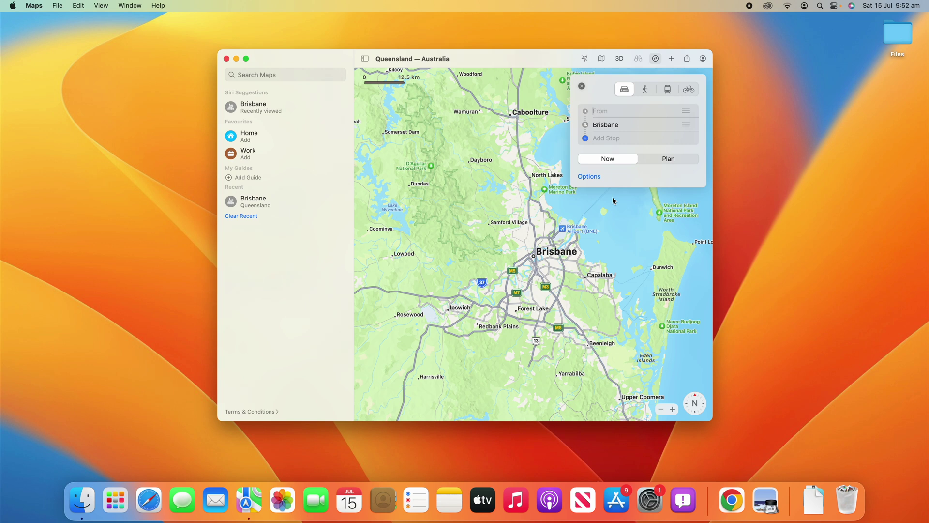
type("Sydney")
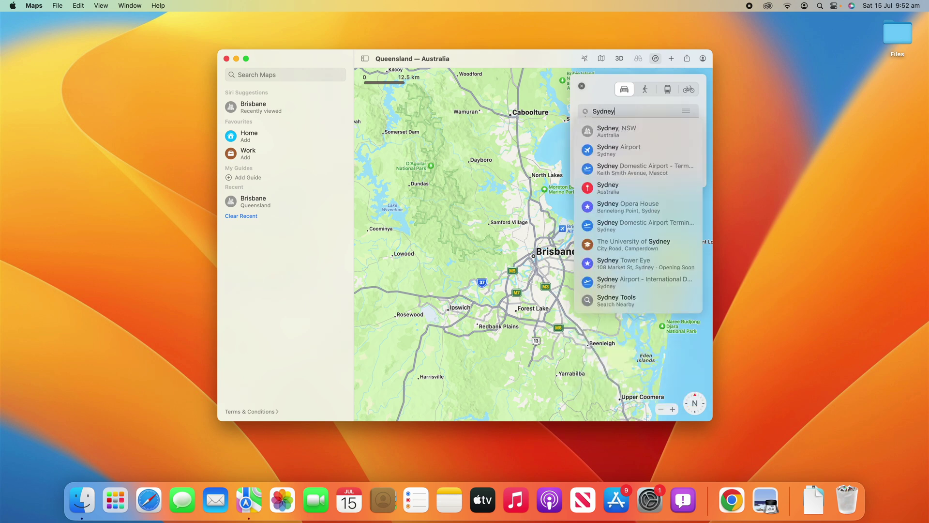
left_click(653, 128)
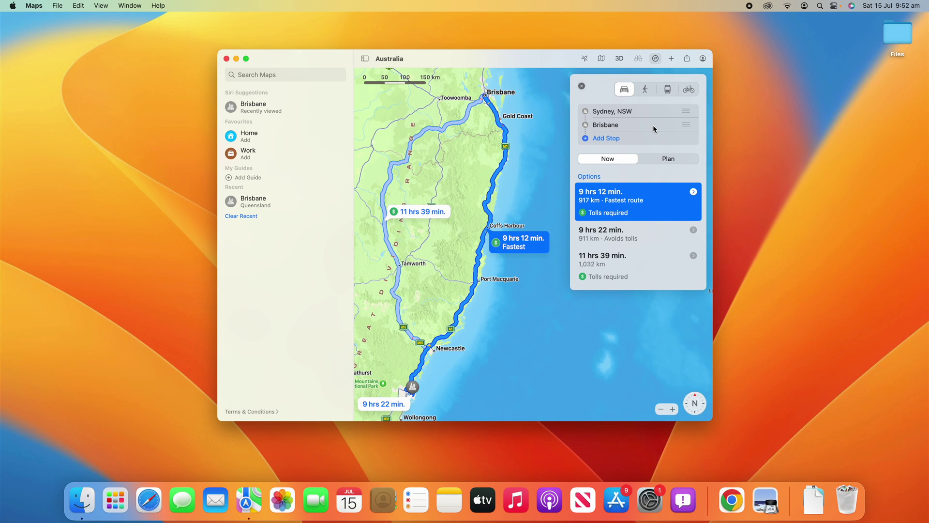
Add Port Macquarie, NSW as a new stop after Brisbane.
mouse_move(637, 125)
left_click(599, 140)
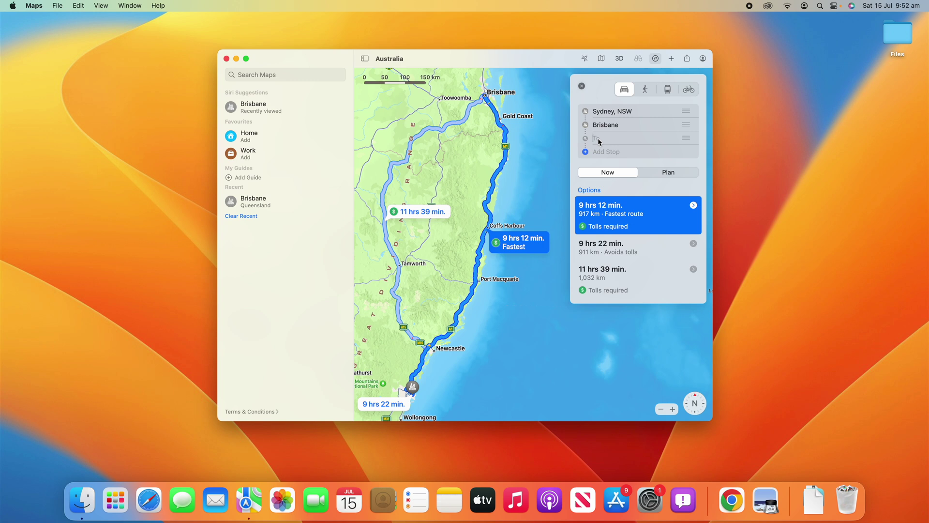
left_click(599, 141)
type("Port Mac")
left_click(606, 154)
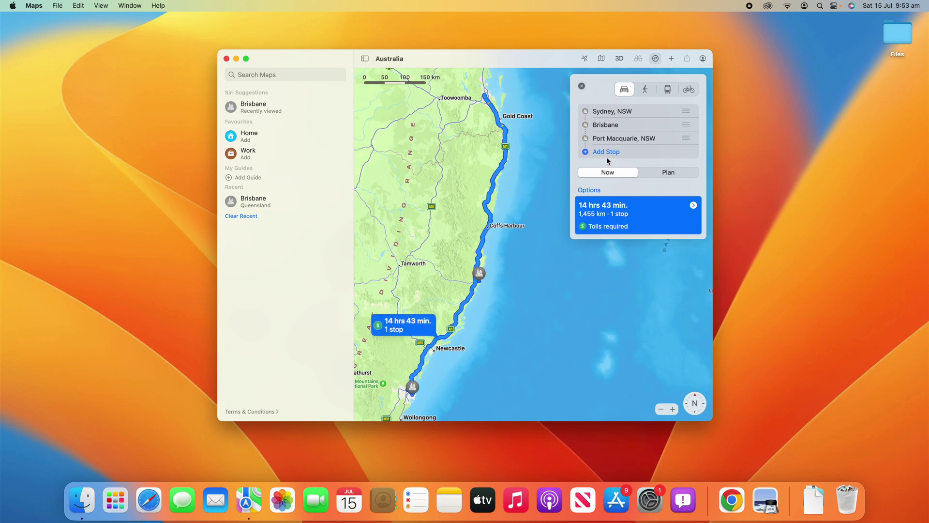
mouse_move(600, 109)
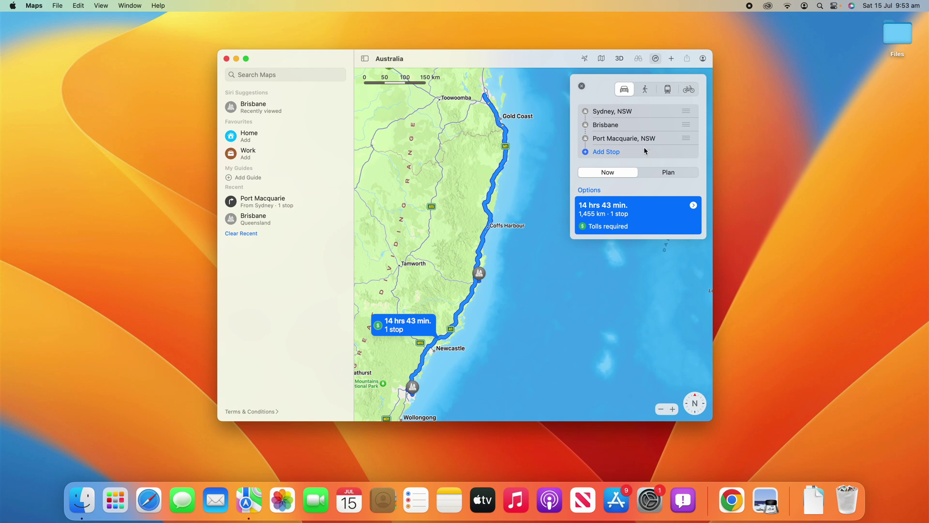
Move Port Macquarie ahead of Brisbane and zoom in on Port Macquarie.
left_click_drag(687, 142, 689, 127)
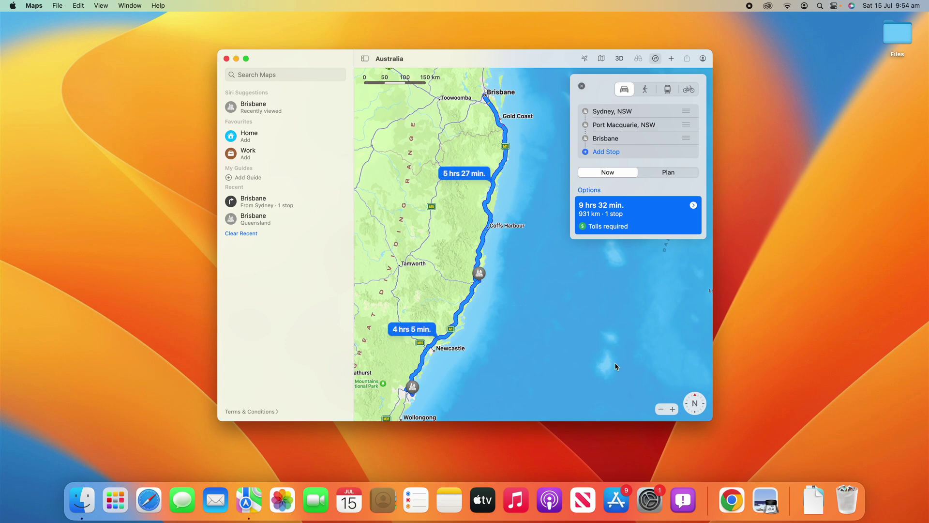
left_click(673, 410)
left_click(673, 409)
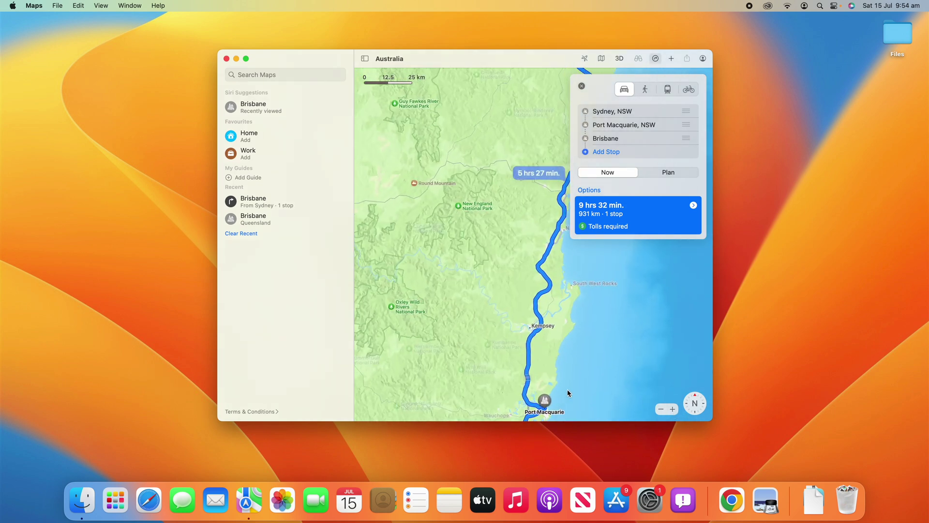
left_click(673, 409)
left_click(673, 409)
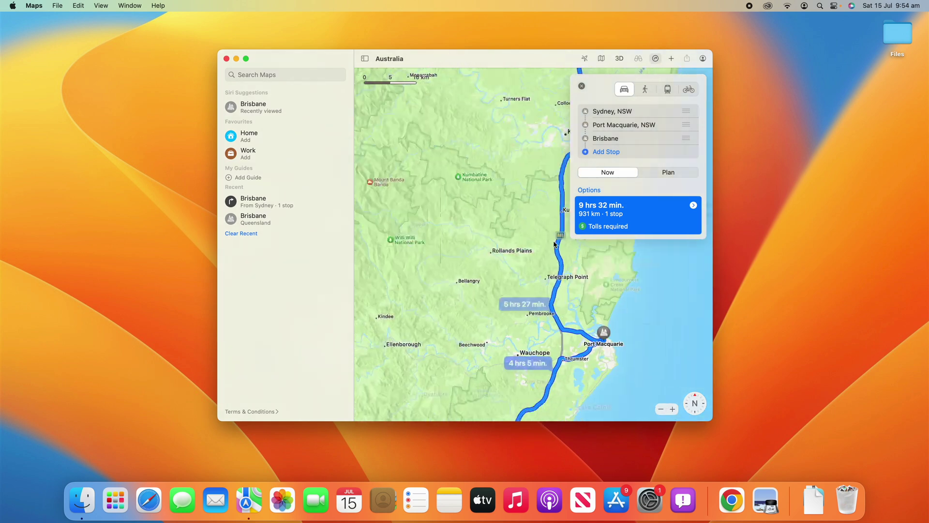
Pan the map and zoom back out to frame the whole route.
scroll(546, 292, "down", 2)
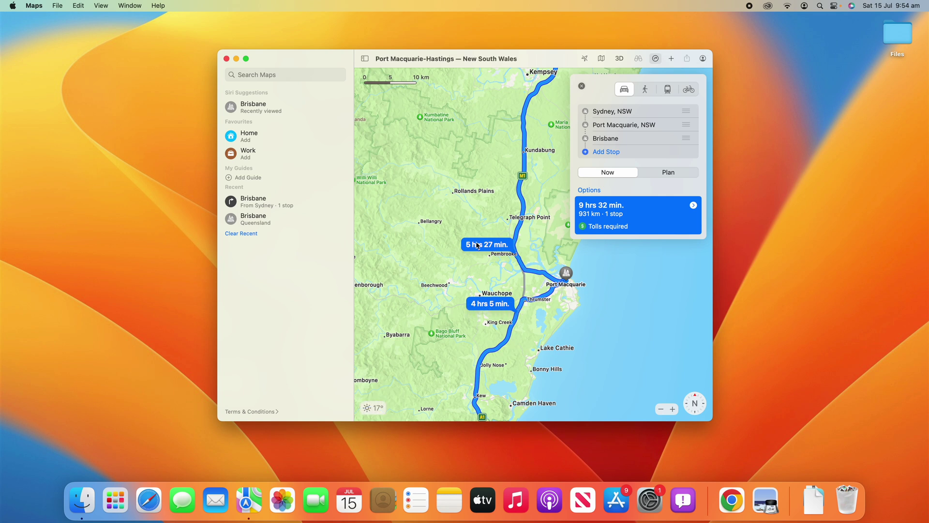
scroll(654, 407, "right", 10)
left_click(661, 409)
left_click(661, 410)
left_click(661, 409)
left_click(662, 409)
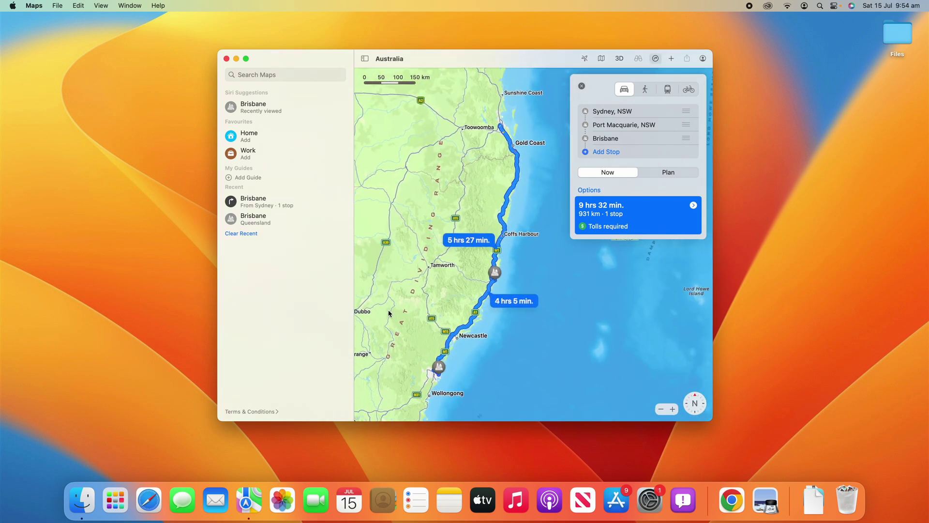
Add Tamworth, NSW as a stop and move it ahead of Brisbane.
left_click(609, 152)
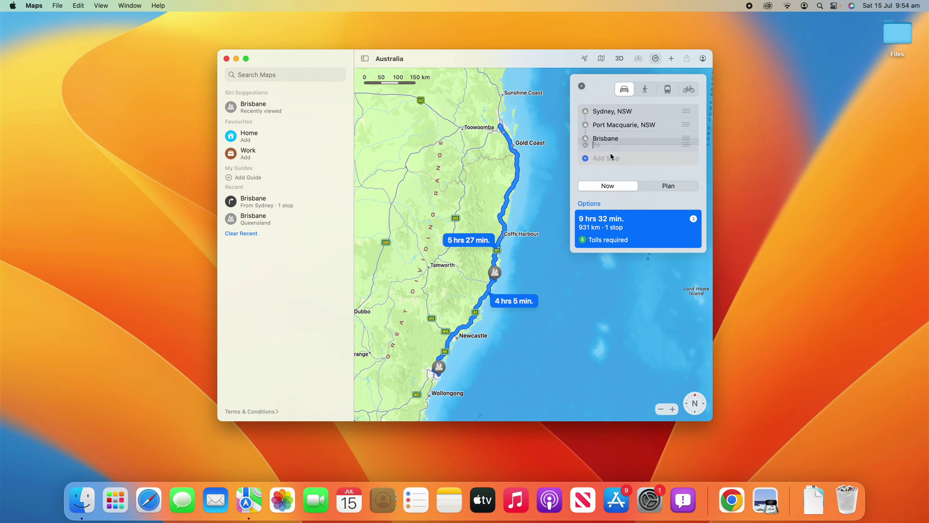
type("Tamwortg")
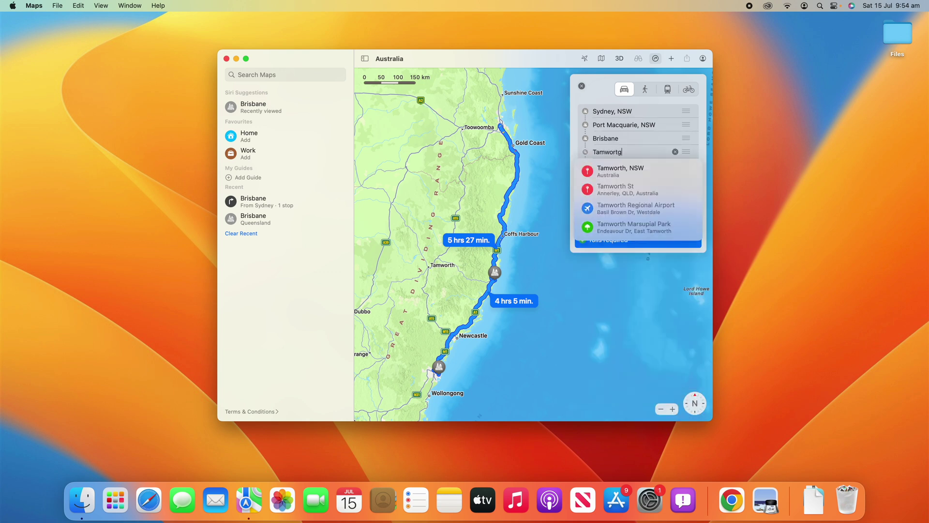
key("BackSpace")
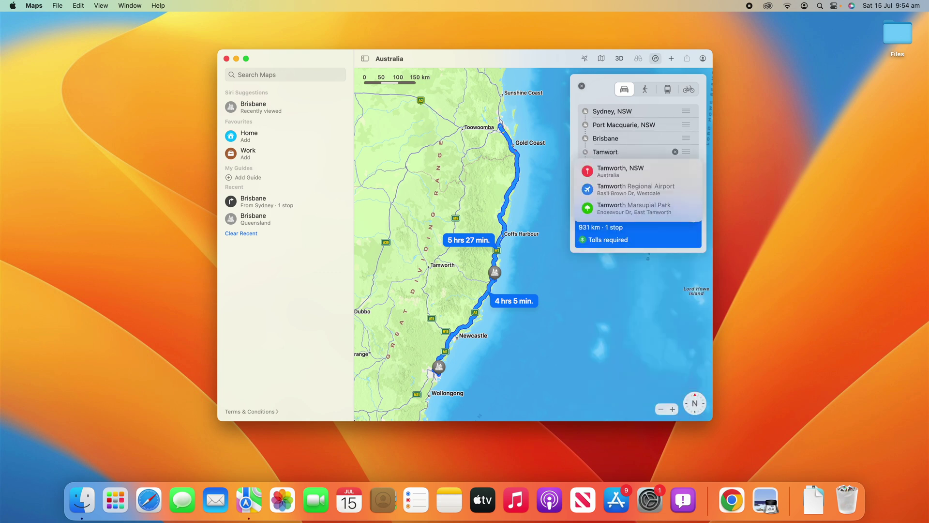
type("h")
left_click(632, 171)
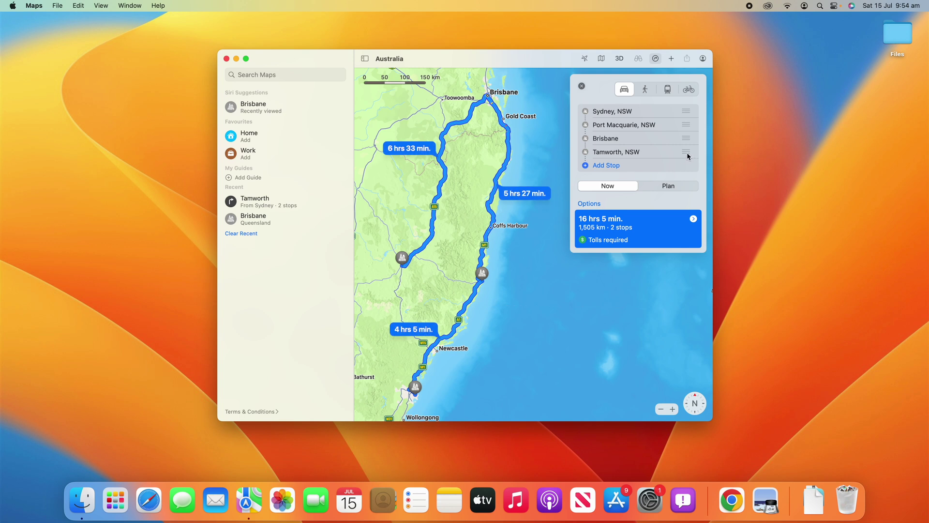
left_click_drag(686, 153, 686, 134)
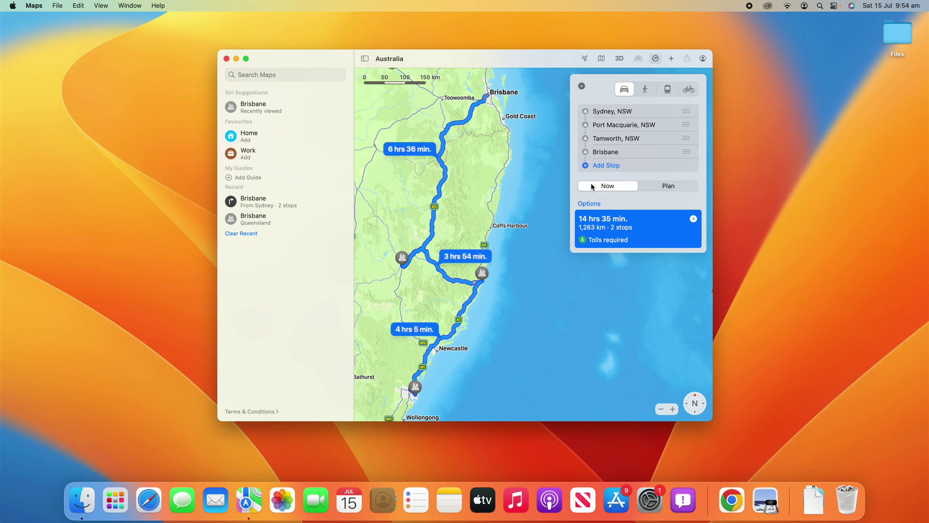
Add Coffs Harbour, NSW as a stop after Brisbane.
left_click(607, 166)
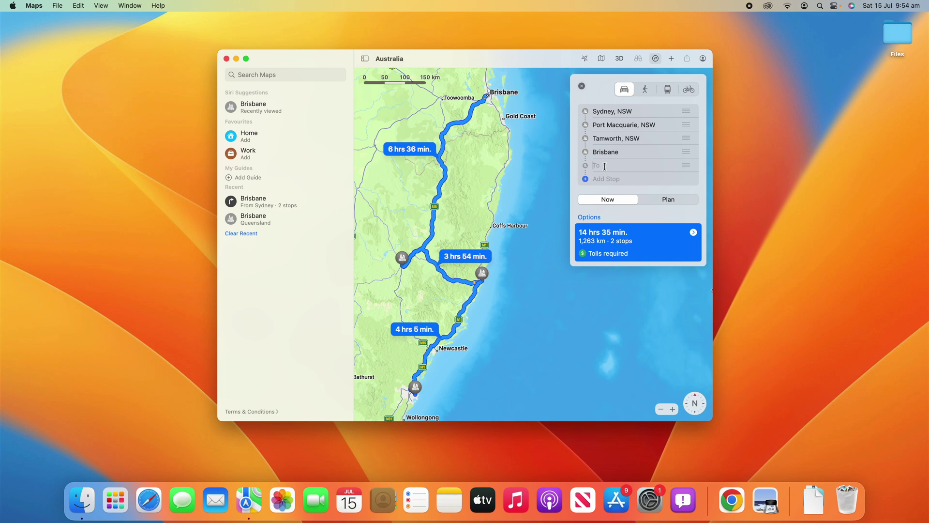
type("coffs harboy")
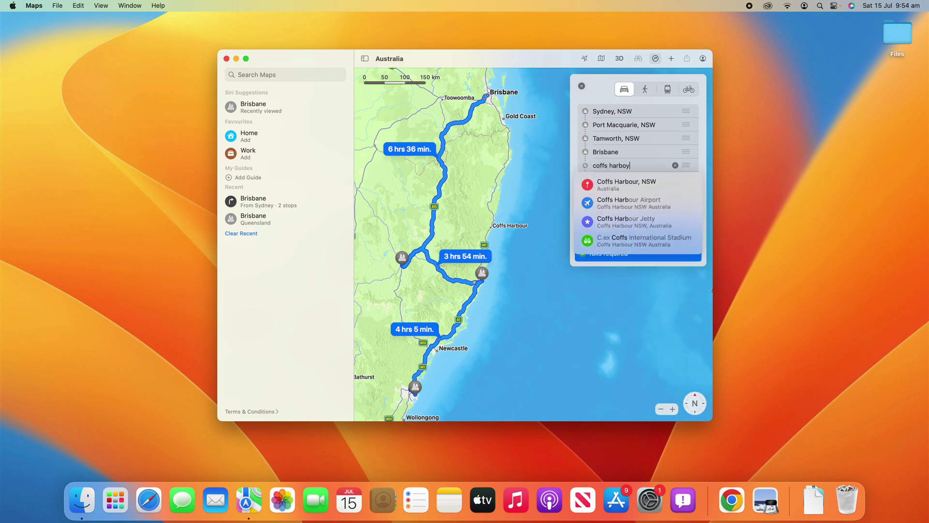
key("BackSpace")
type("ur")
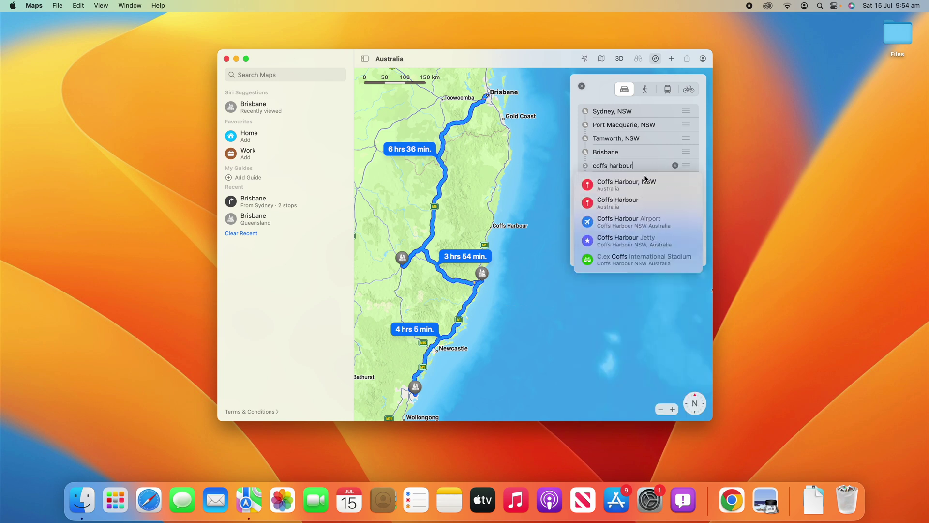
left_click(644, 182)
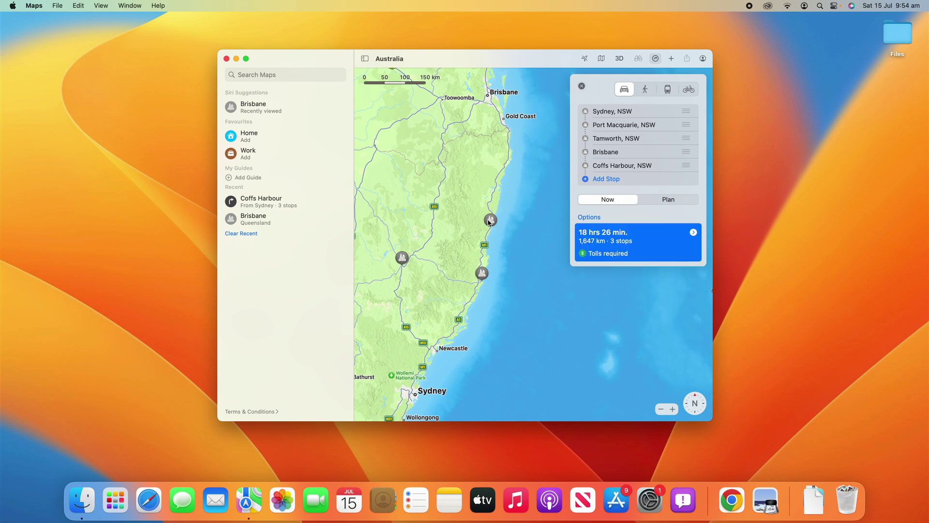
Add Sydney, NSW as the final stop to return home.
left_click(601, 180)
type("sydney")
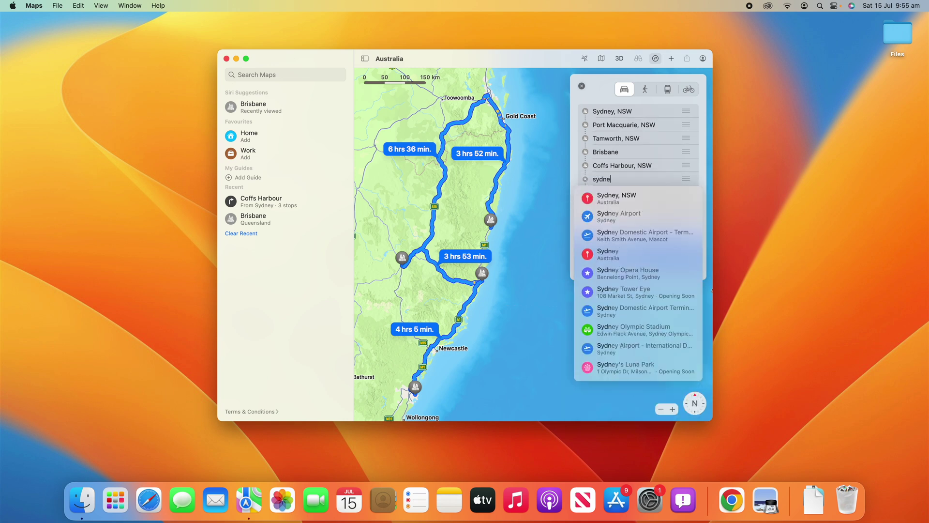
left_click(590, 198)
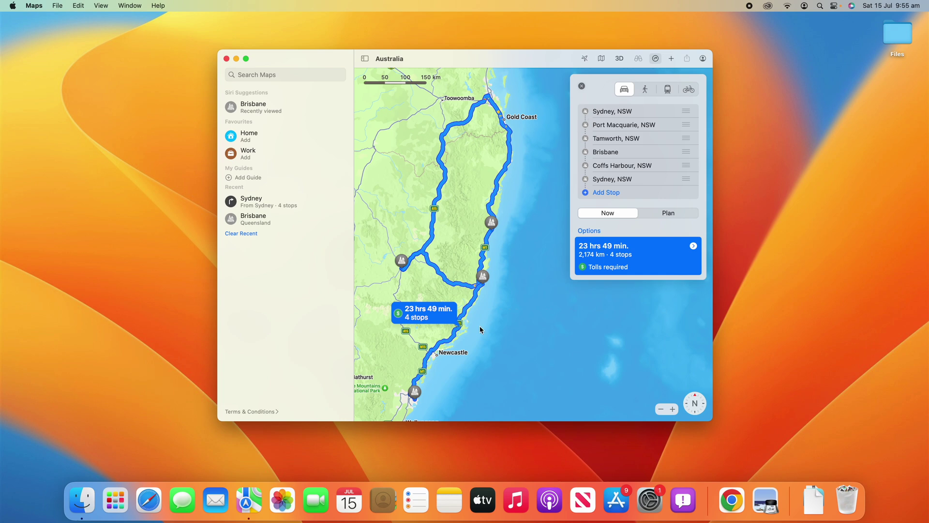
left_click_drag(480, 326, 574, 229)
left_click(672, 408)
left_click(672, 409)
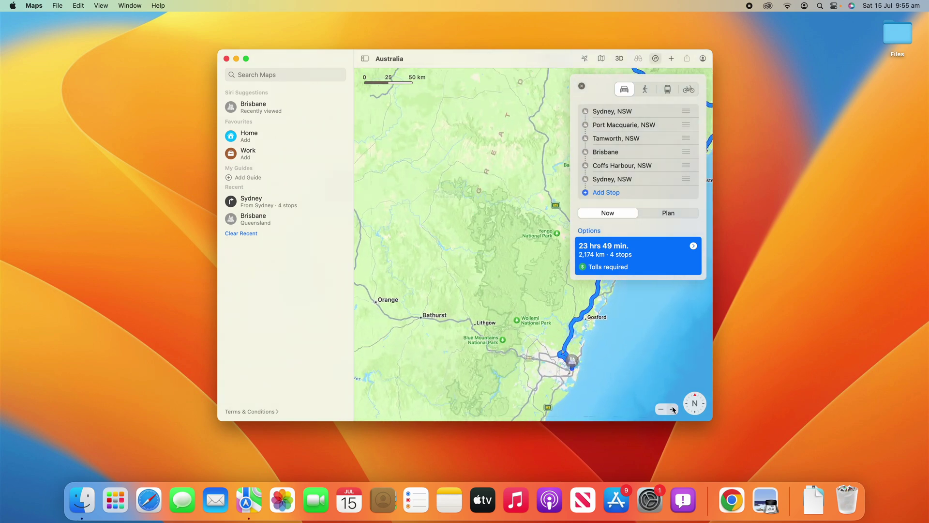
left_click(673, 411)
scroll(673, 411, "down", 3)
scroll(640, 379, "up", 3)
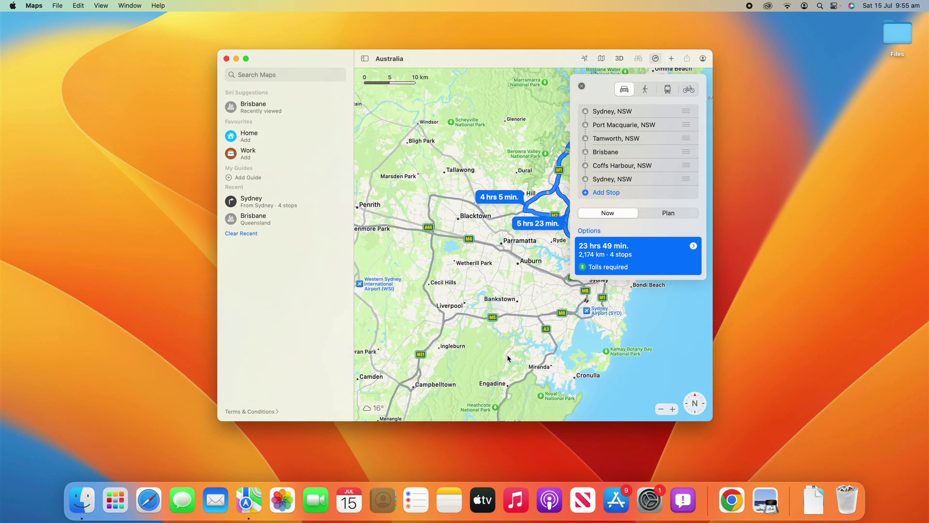
scroll(620, 382, "right", 2)
left_click(672, 409)
scroll(644, 349, "down", 2)
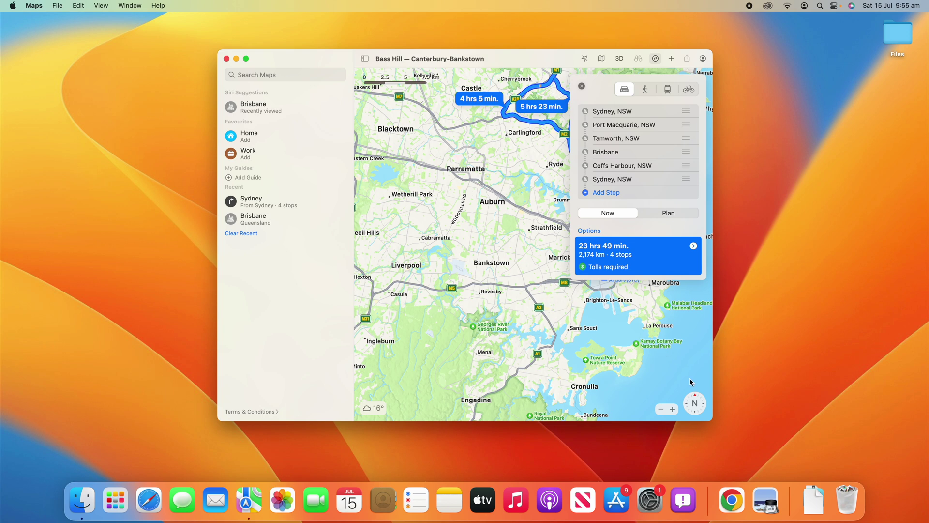
left_click(661, 409)
left_click(661, 409)
left_click(661, 409)
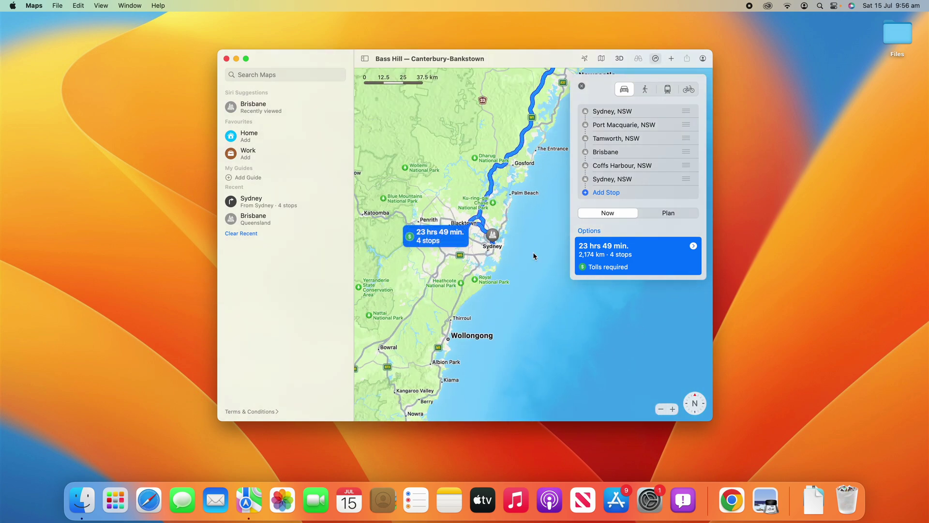
left_click_drag(529, 223, 520, 287)
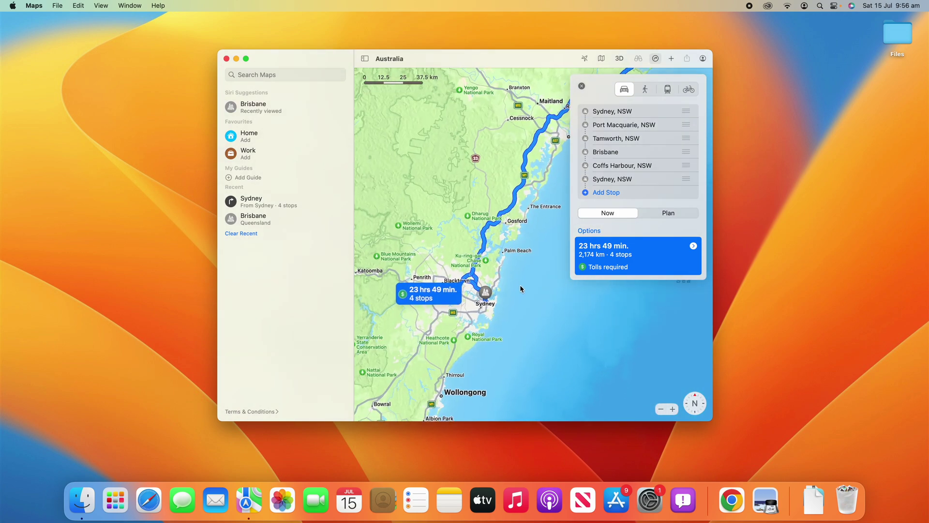
left_click(661, 410)
left_click(661, 409)
scroll(606, 330, "down", 5)
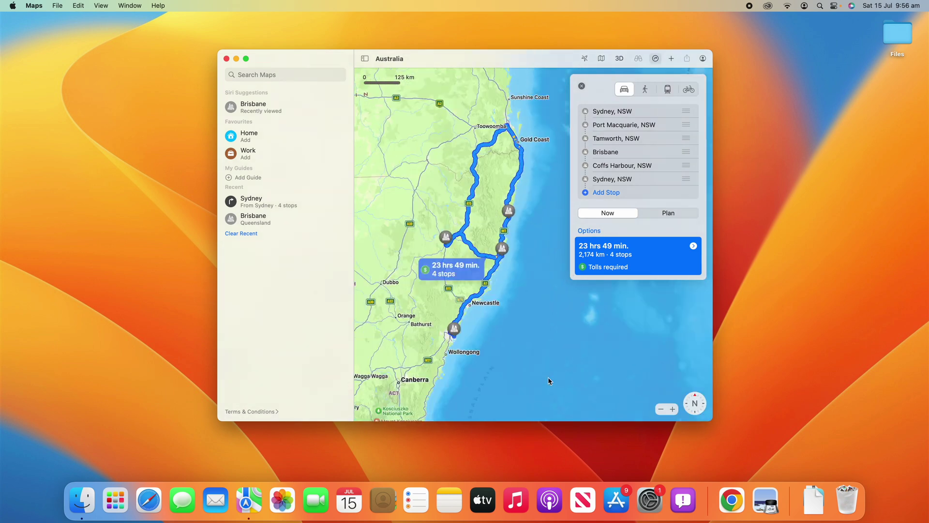
left_click(672, 409)
left_click_drag(557, 337, 556, 304)
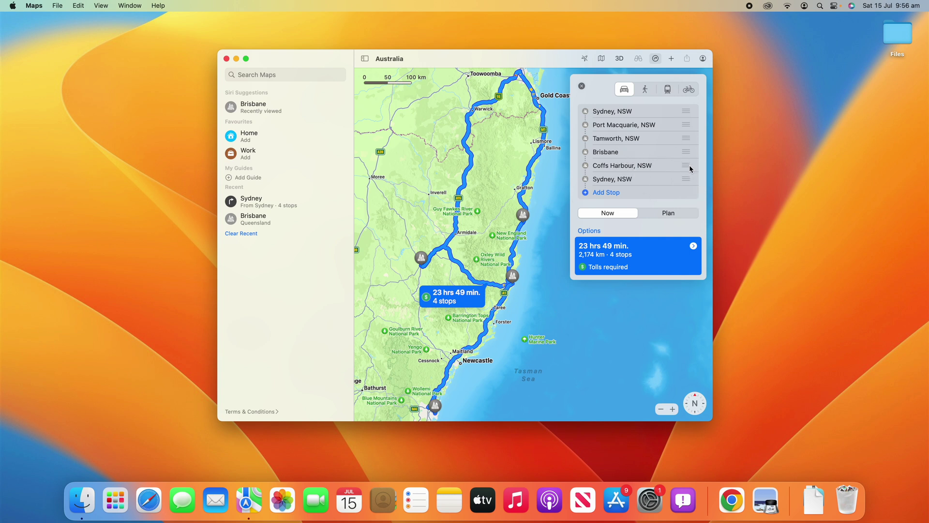
Drag Coffs Harbour, NSW above Brisbane in the stop list.
left_click_drag(689, 164, 687, 148)
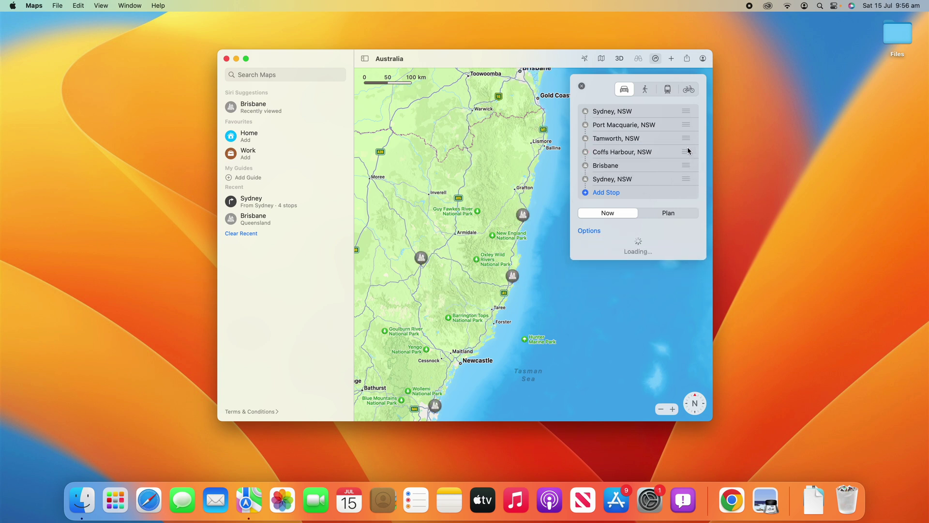